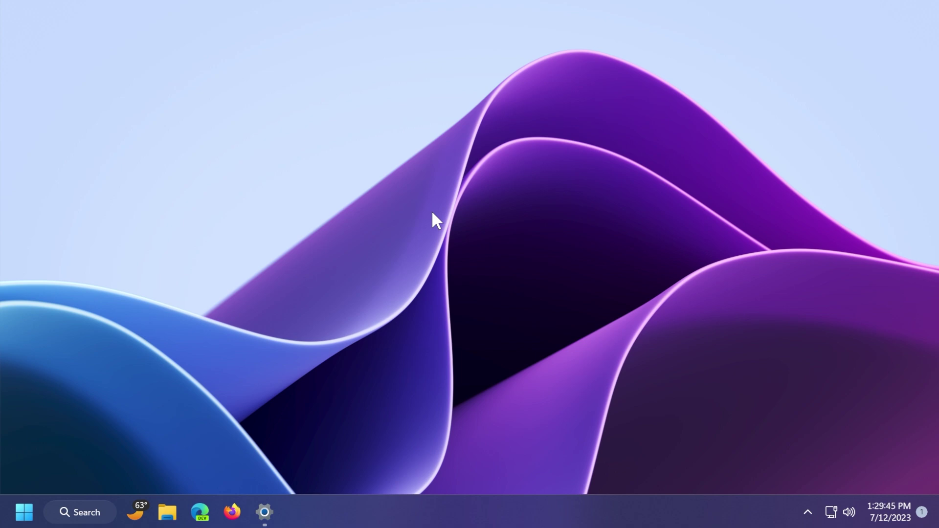
- Bring up the Settings System > About page showing the device specifications
key("alt+Tab")
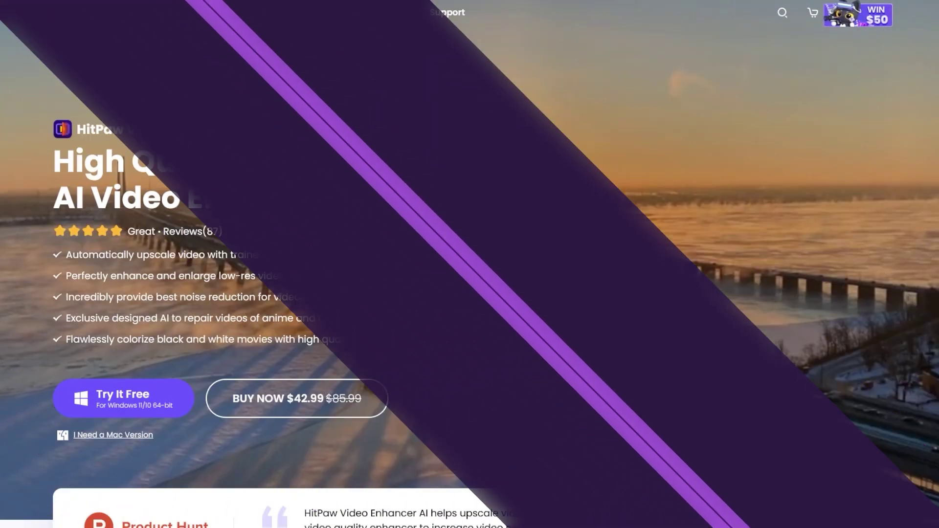
- Scroll the HitPaw page down to the 'What Makes HitPaw Video Enhancer Stands Out' section
scroll(469, 264, "down", 2)
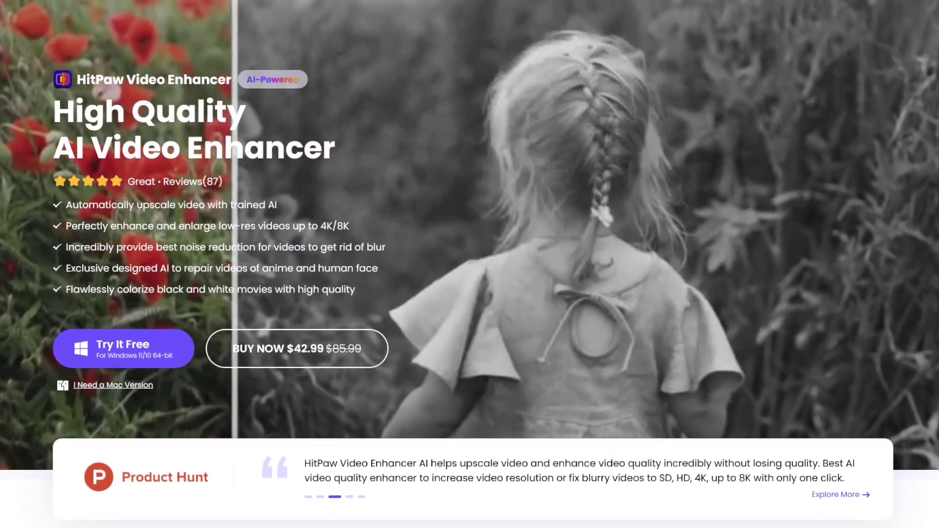
scroll(469, 264, "down", 2)
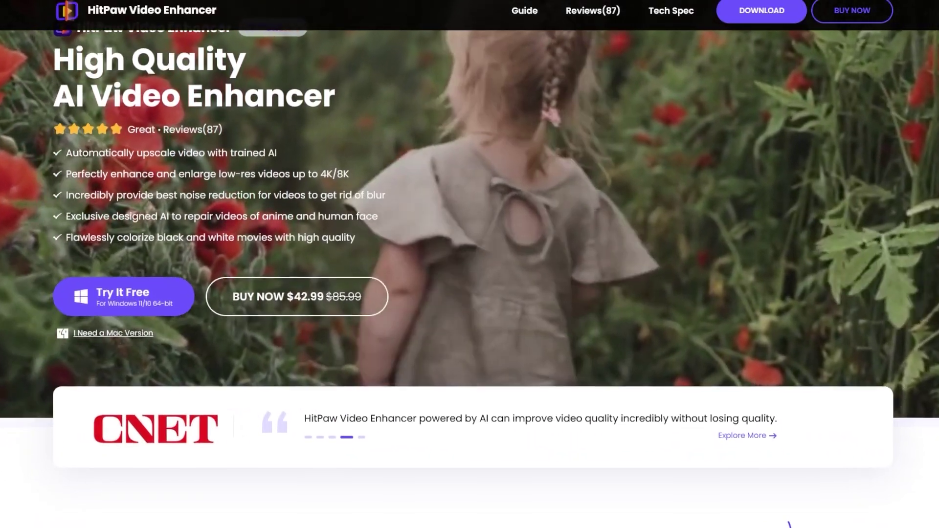
scroll(469, 264, "down", 2)
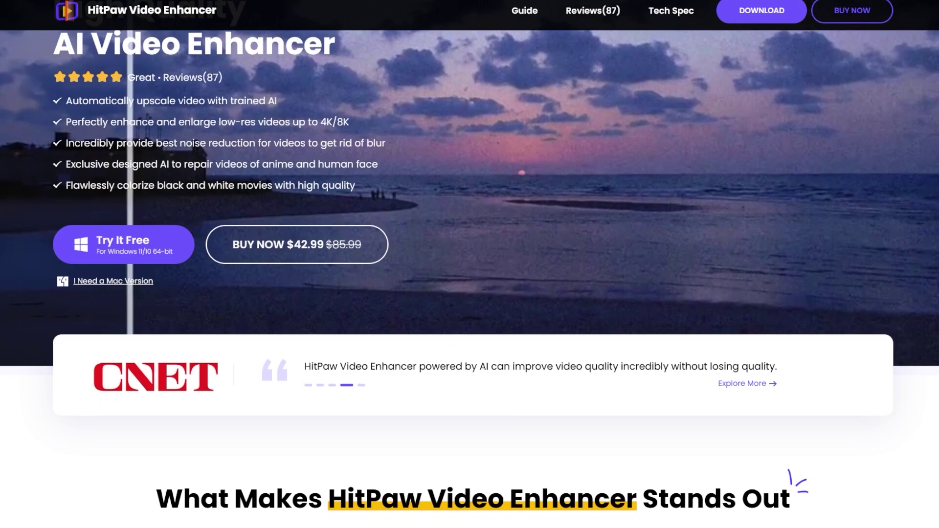
scroll(469, 265, "down", 2)
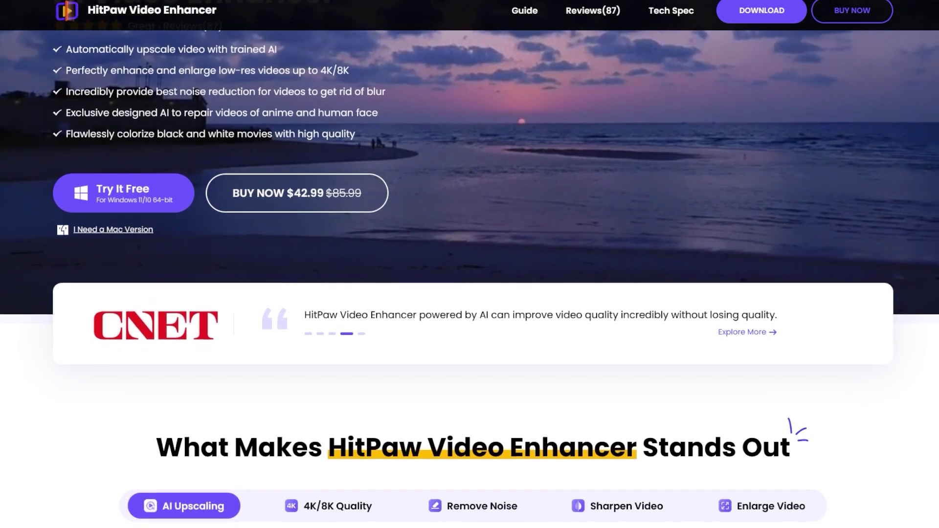
scroll(470, 264, "down", 2)
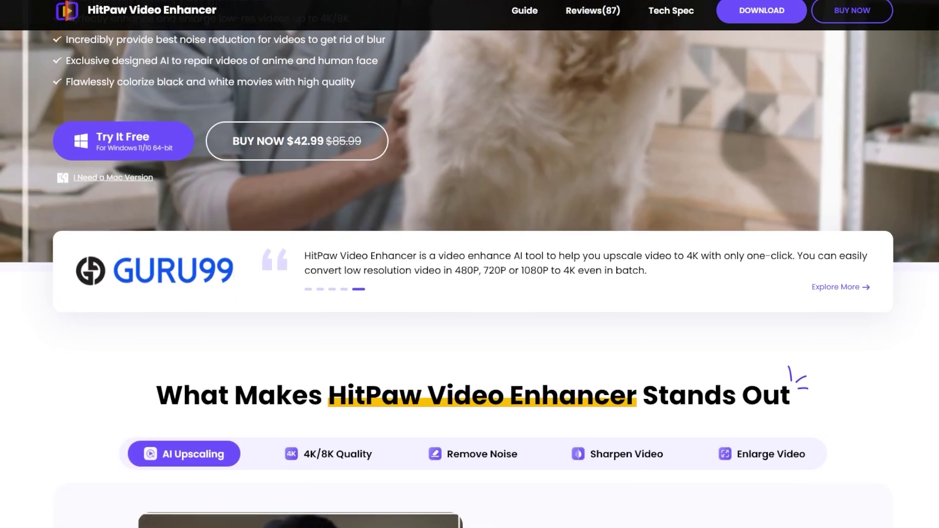
scroll(470, 264, "down", 2)
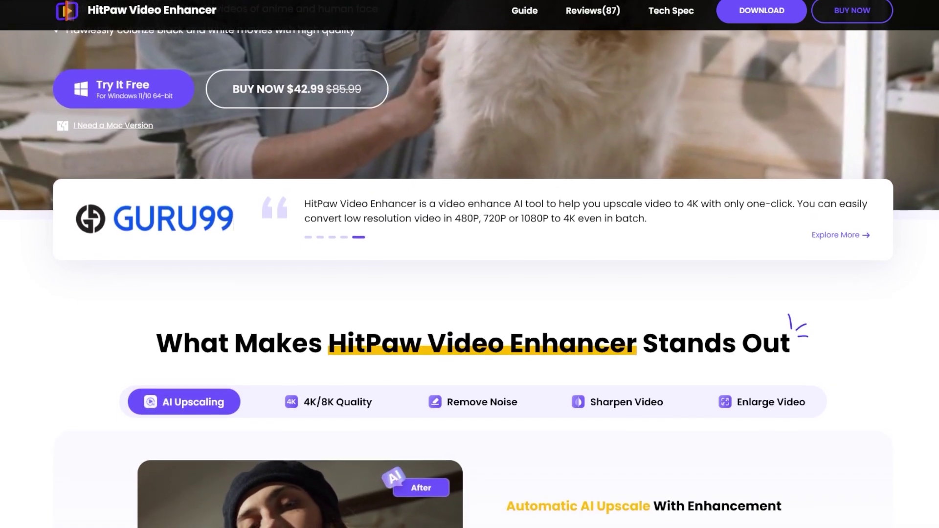
scroll(470, 264, "down", 2)
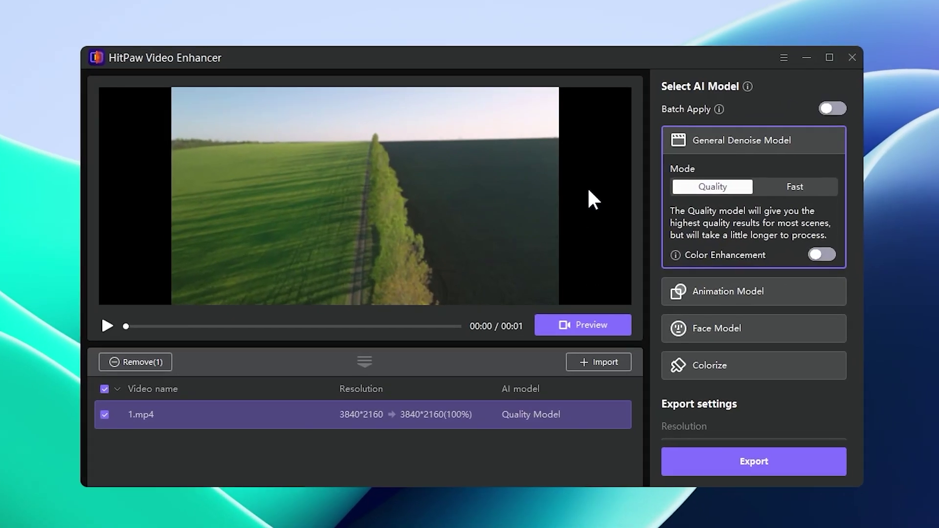
- Switch denoise mode to Fast and back to Quality, then preview 3.mp4 with Face Model
left_click(780, 190)
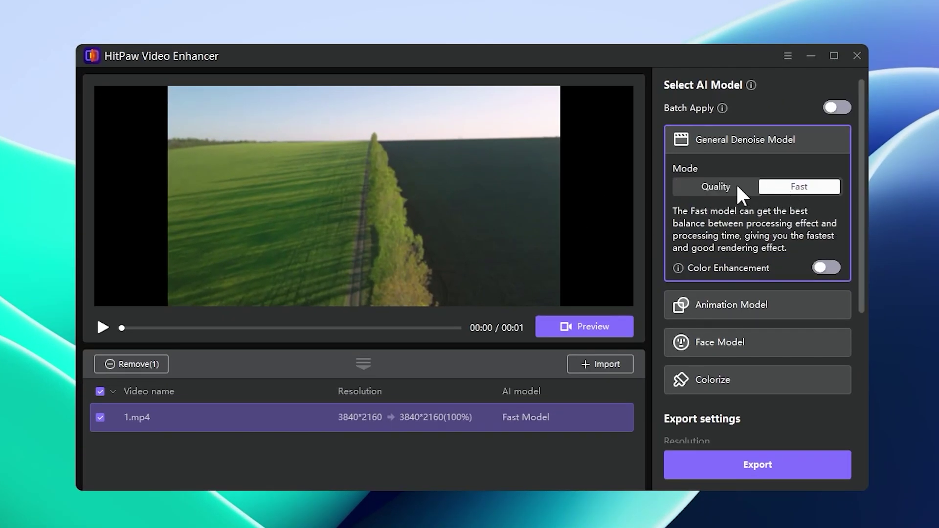
left_click(735, 185)
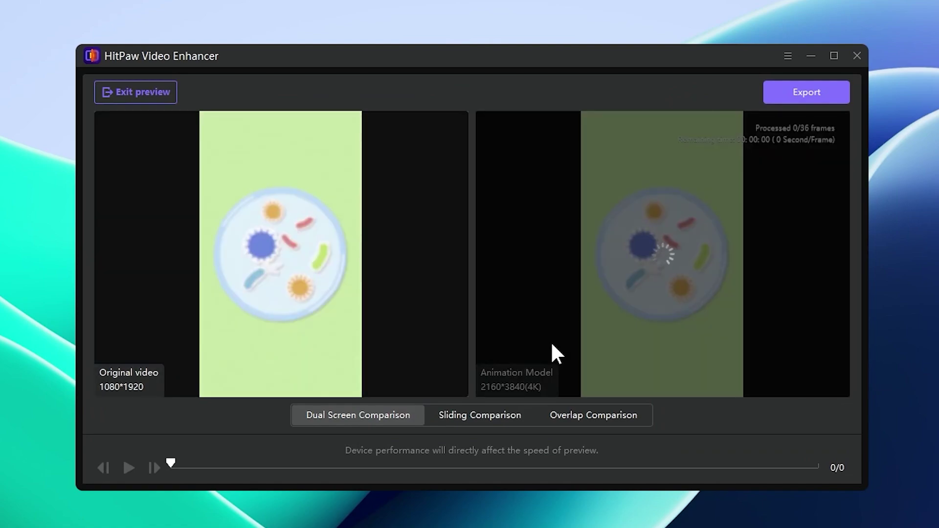
scroll(642, 287, "up", 5)
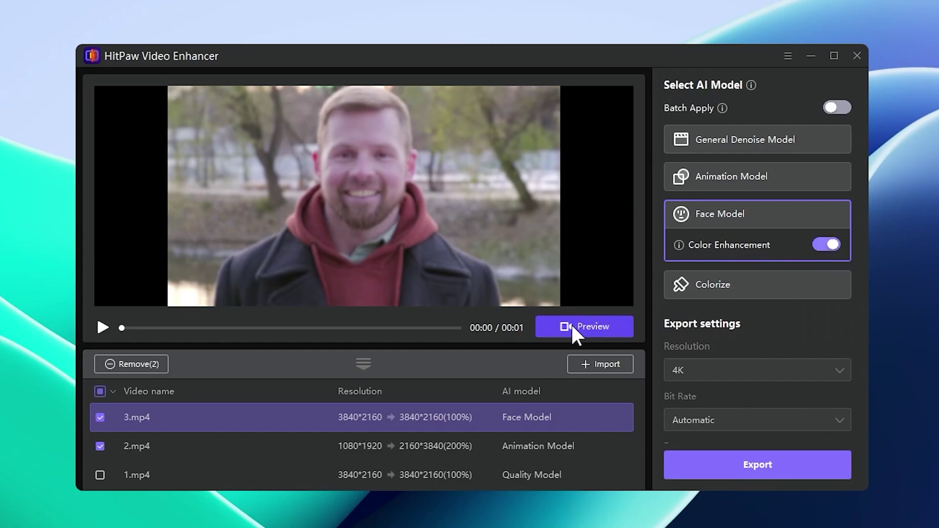
left_click(570, 325)
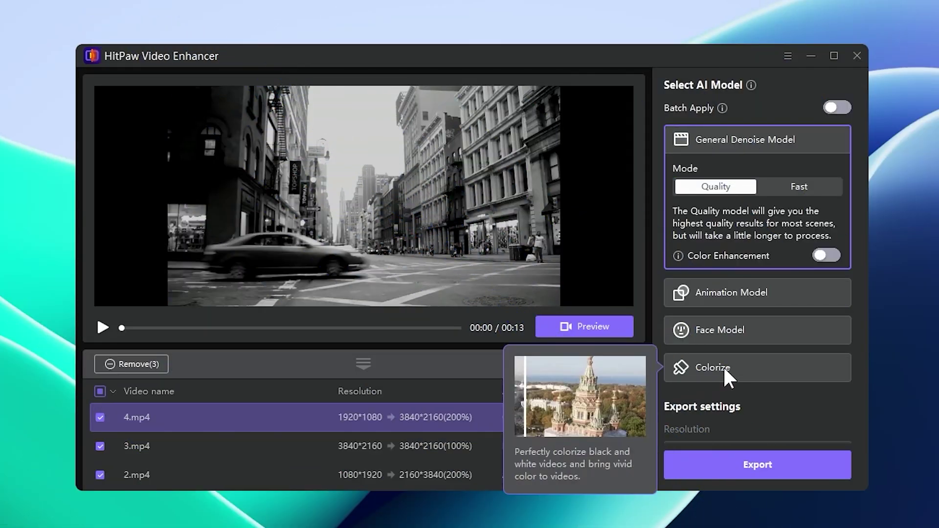
- Colorize 4.mp4, preview it, and export at 1080P with Automatic bit rate and MP4 format
left_click(725, 371)
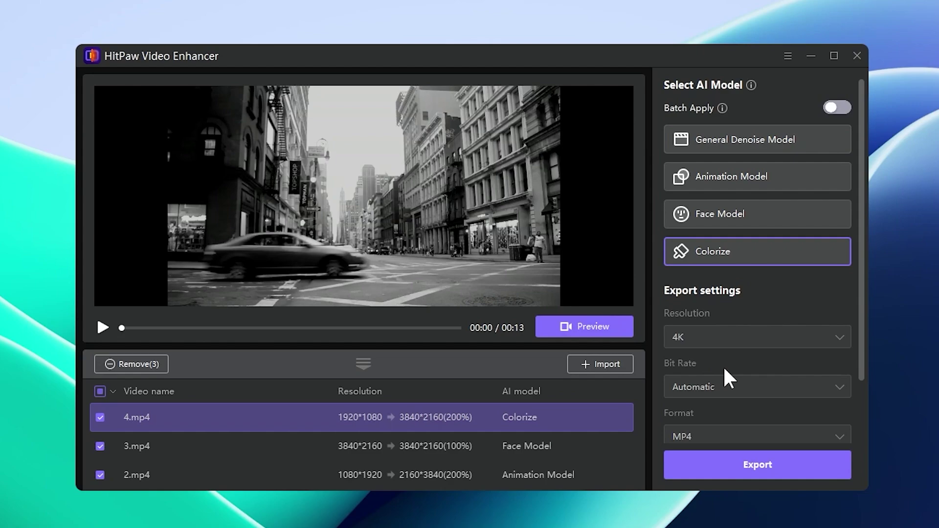
left_click(587, 330)
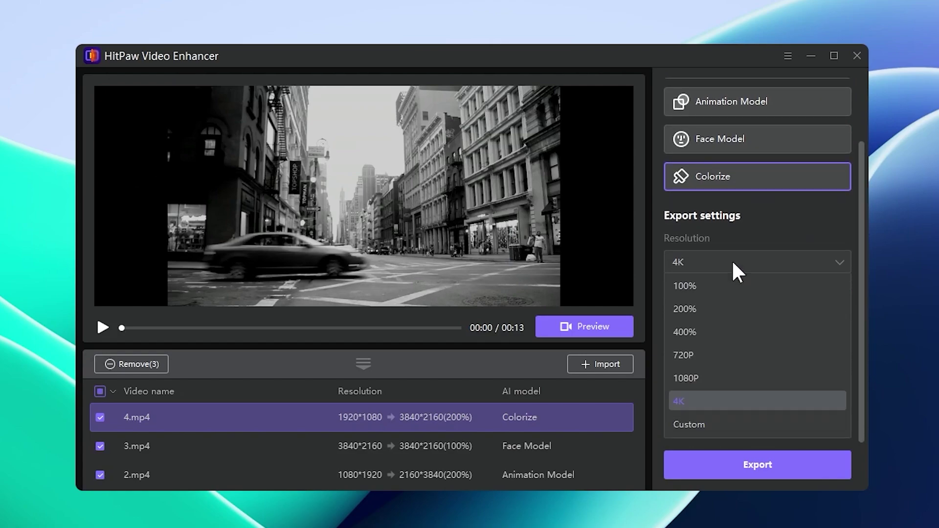
left_click(707, 380)
left_click(711, 313)
left_click(714, 334)
left_click(715, 360)
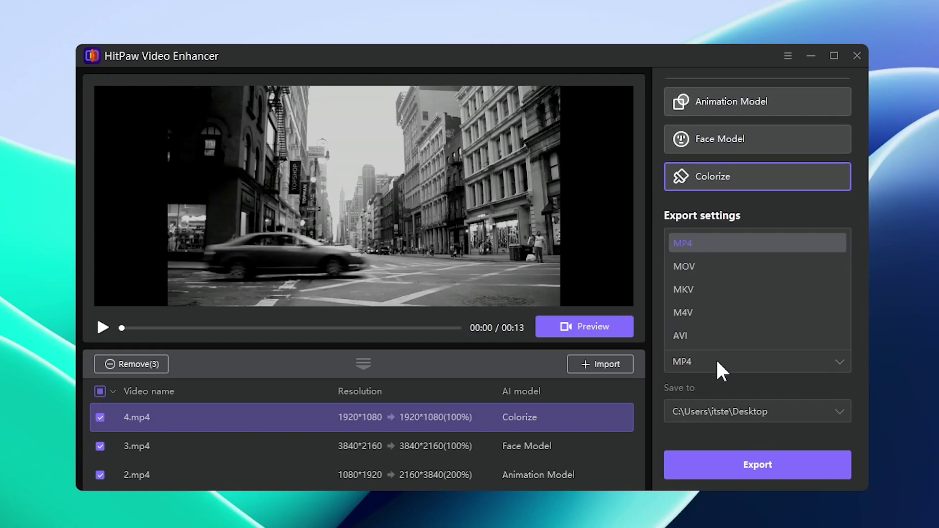
left_click(717, 361)
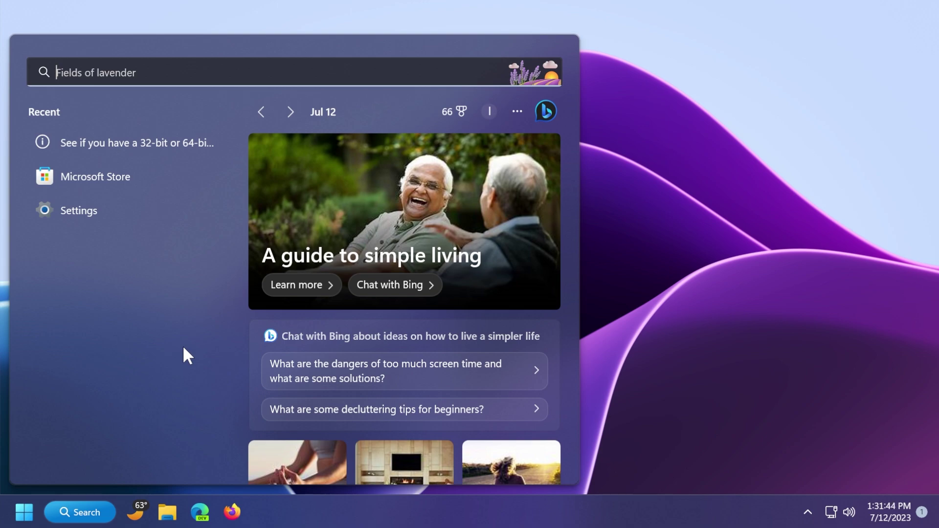
- Search 'live ca' to locate the Live captions feature
type("live ca")
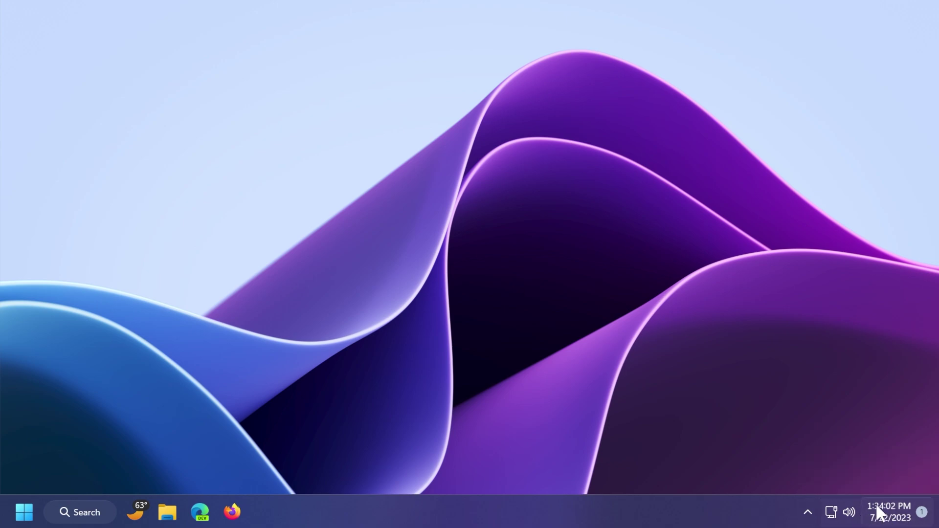
- Open Taskbar settings from the taskbar menu and expand Taskbar behaviors
mouse_move(878, 511)
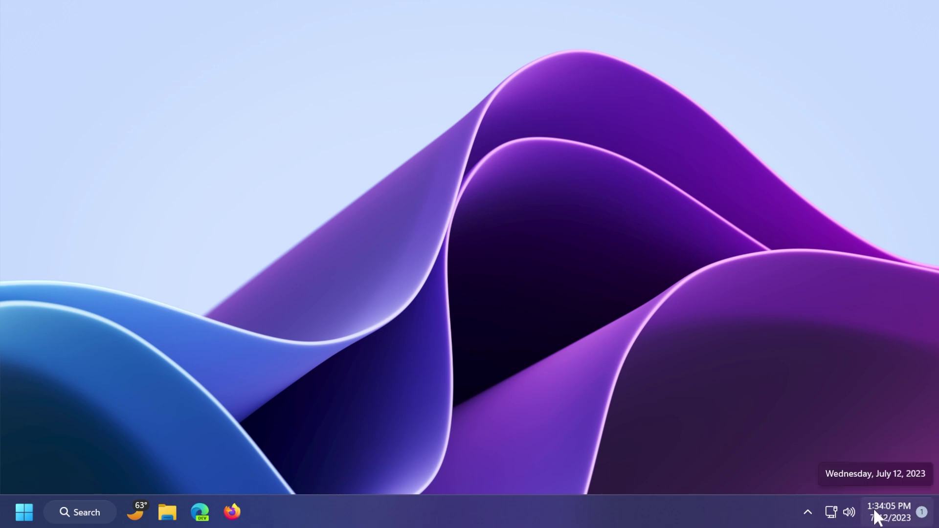
right_click(688, 509)
left_click(718, 482)
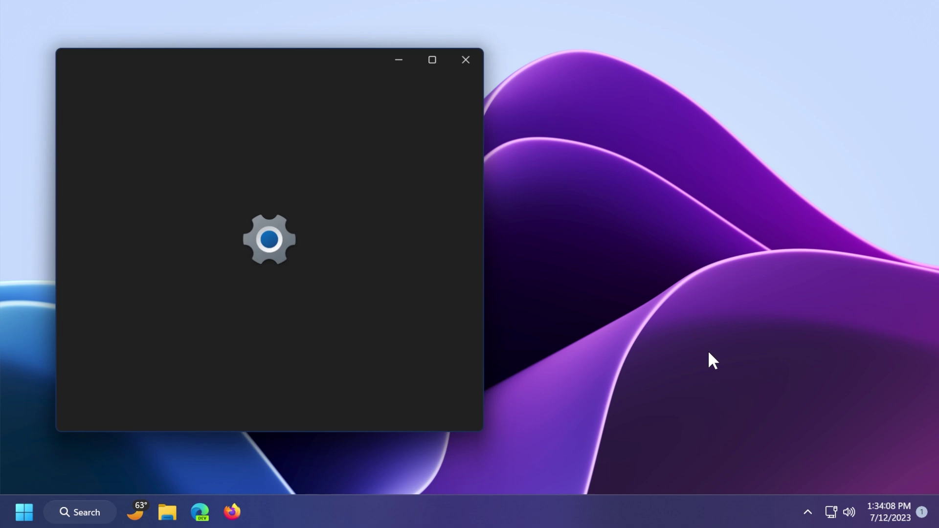
scroll(349, 244, "down", 5)
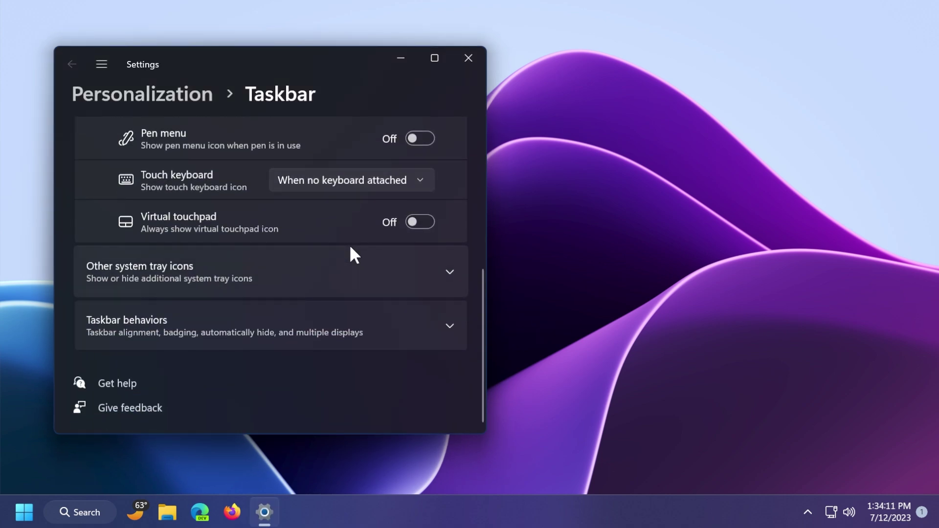
left_click(219, 327)
scroll(287, 289, "down", 5)
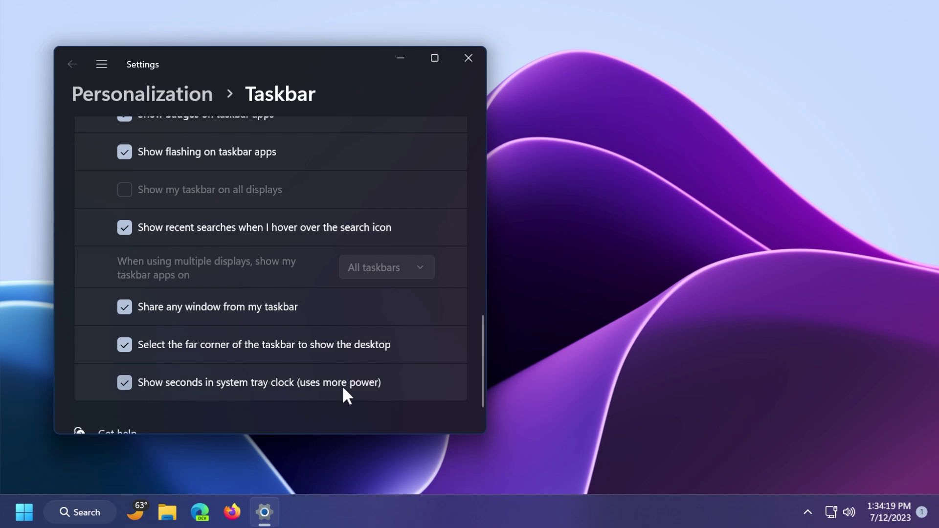
- Turn 'Show seconds in system tray clock' off and back on, then close Settings
left_click(286, 399)
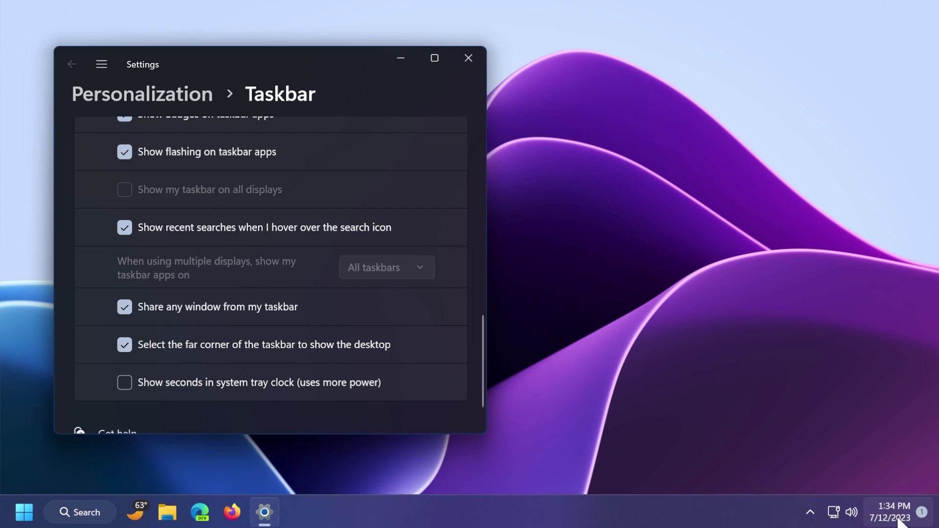
left_click(166, 382)
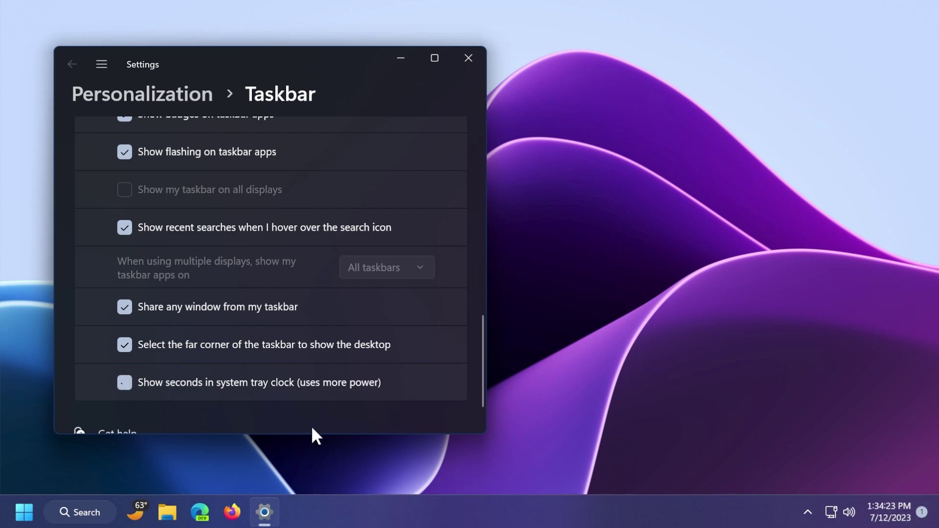
left_click(475, 63)
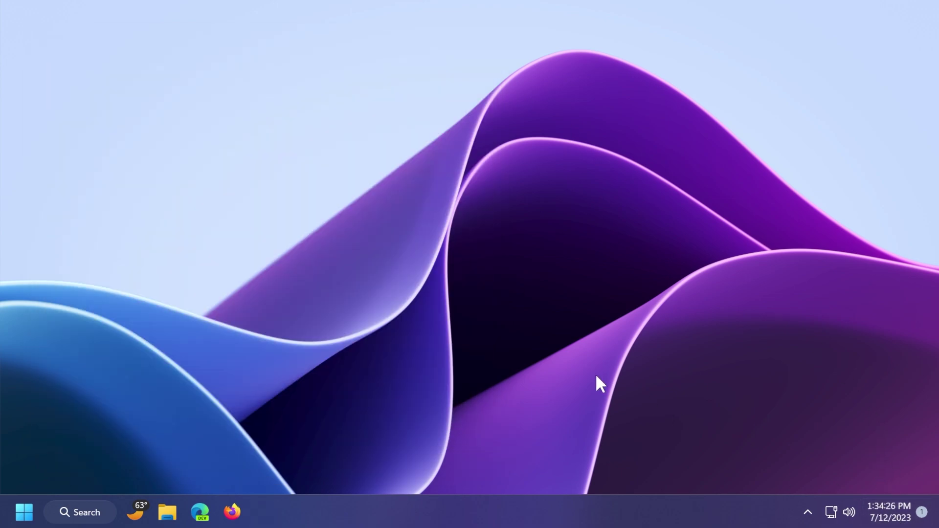
- Show notifications, the July 12 calendar and 30-minute Focus timer with Win+N
key("super+n")
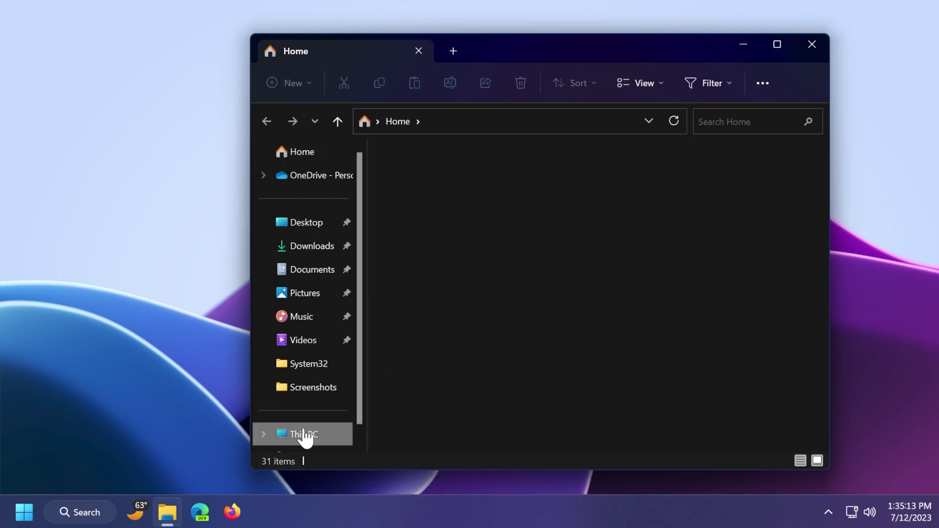
- Show This PC's drives and view Local Disk (C:)'s context menu without choosing an option
left_click(304, 435)
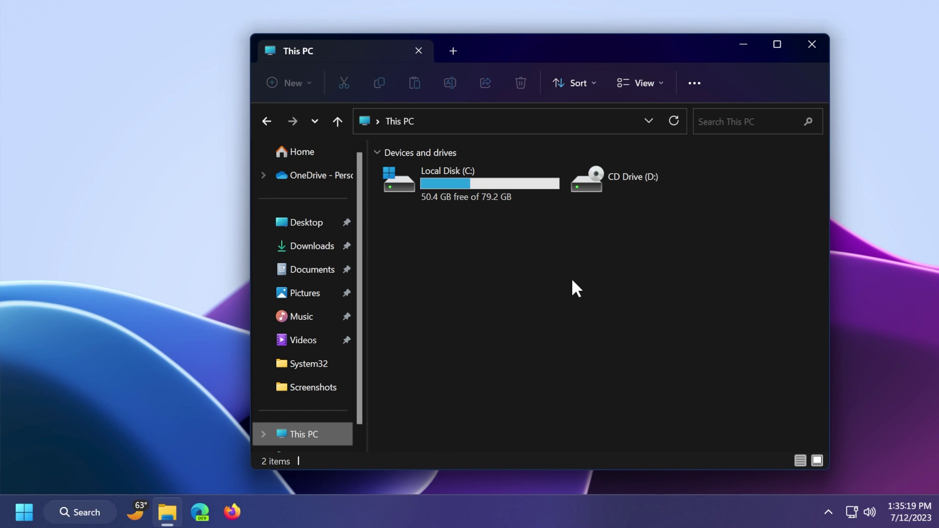
right_click(493, 192)
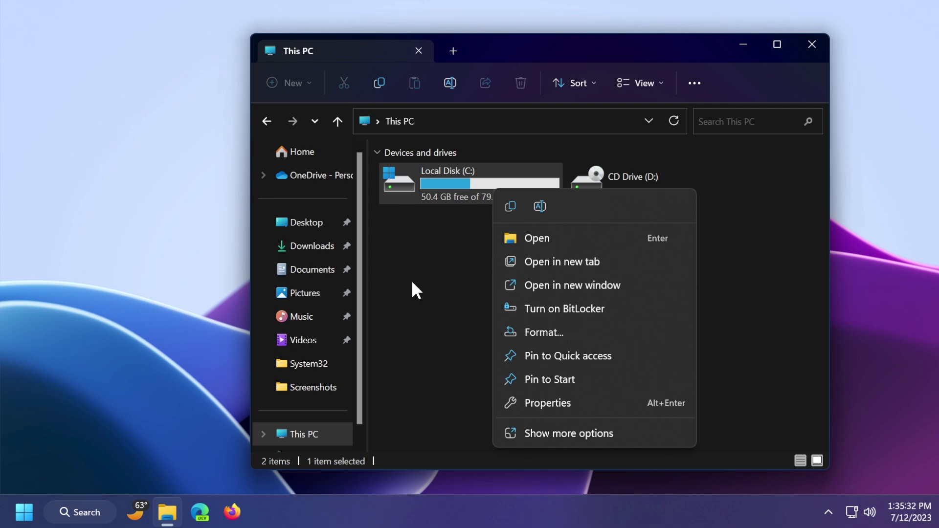
left_click(412, 284)
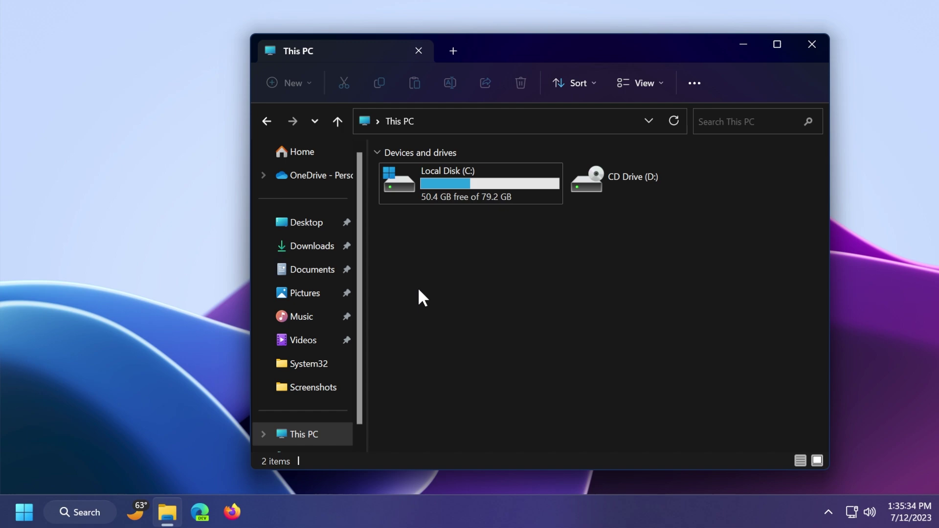
- Close the File Explorer window
left_click(812, 44)
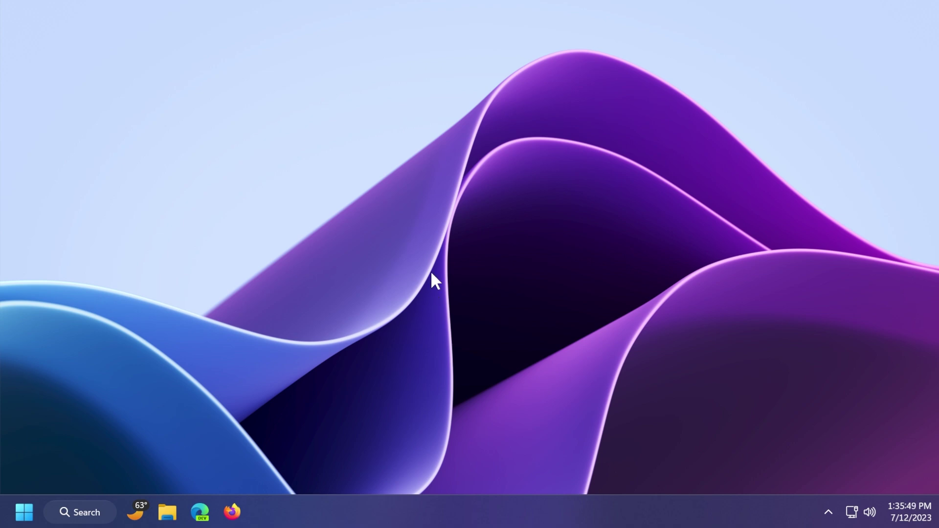
- Launch Task Manager from the taskbar and switch to the Details page
right_click(480, 506)
left_click(532, 455)
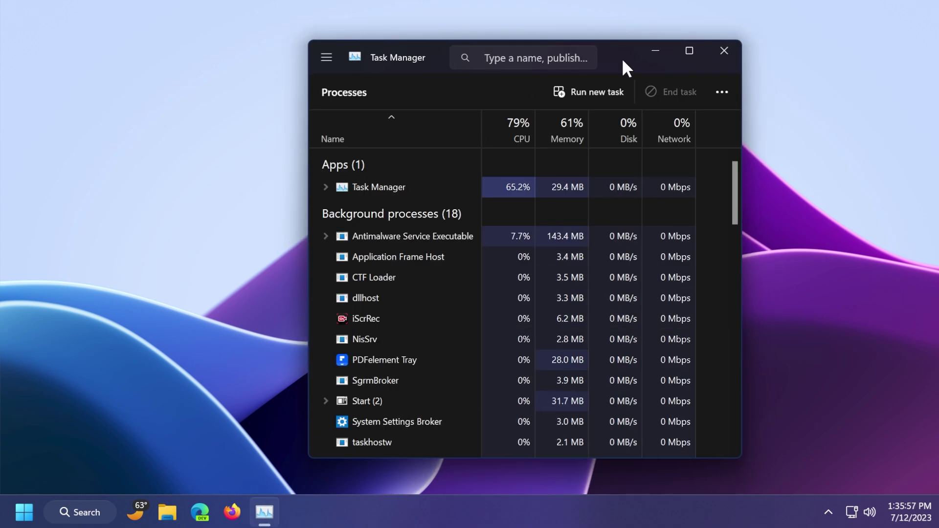
left_click(327, 55)
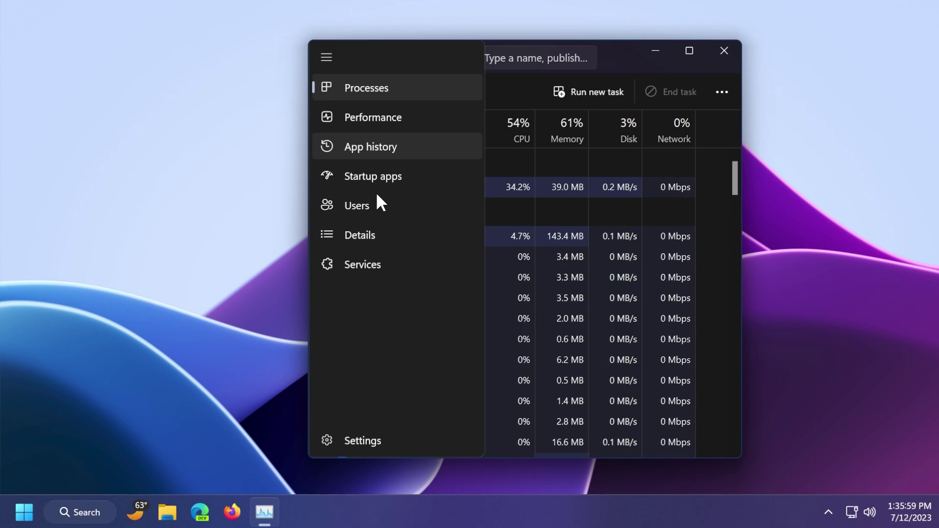
left_click(367, 238)
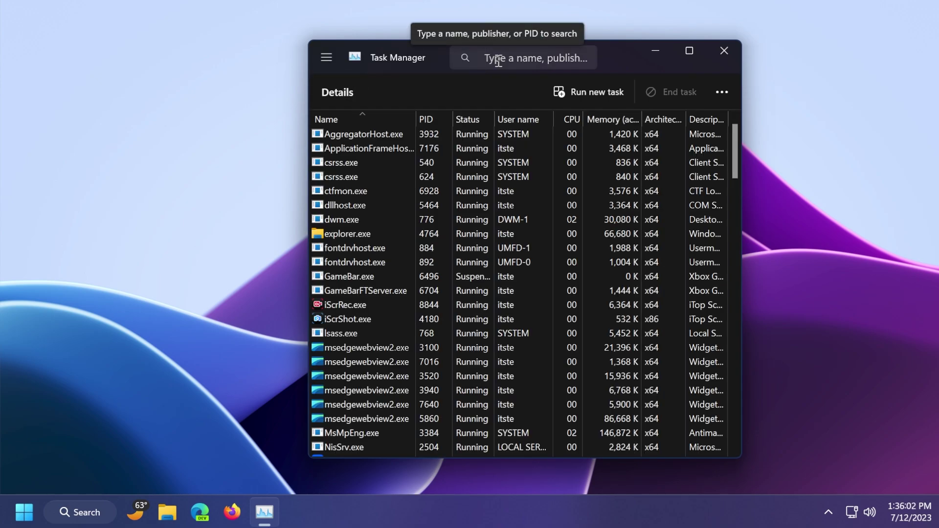
- Filter processes by 'system' and reach the System process's Create live kernel memory dump file options
left_click(498, 60)
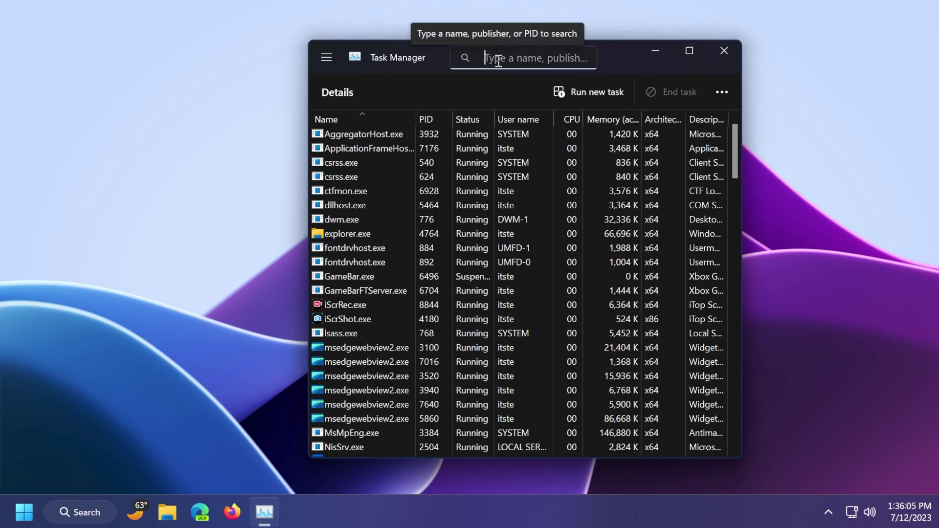
type("system")
right_click(338, 261)
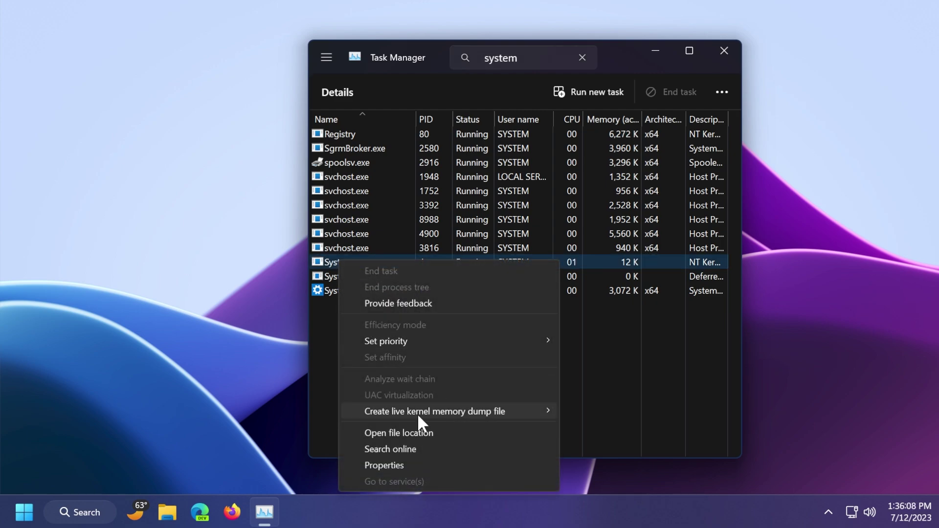
mouse_move(389, 415)
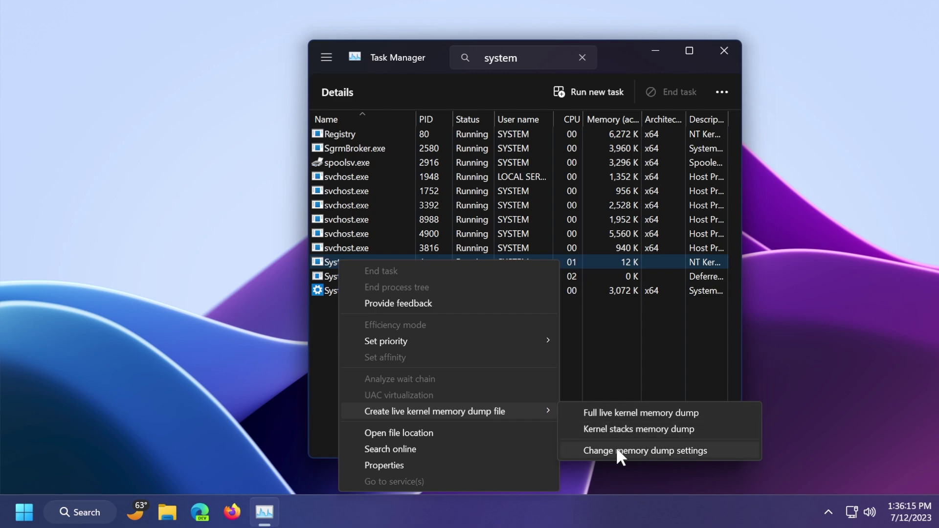
- Open Task Manager's live kernel memory dump settings via Change memory dump settings
left_click(668, 451)
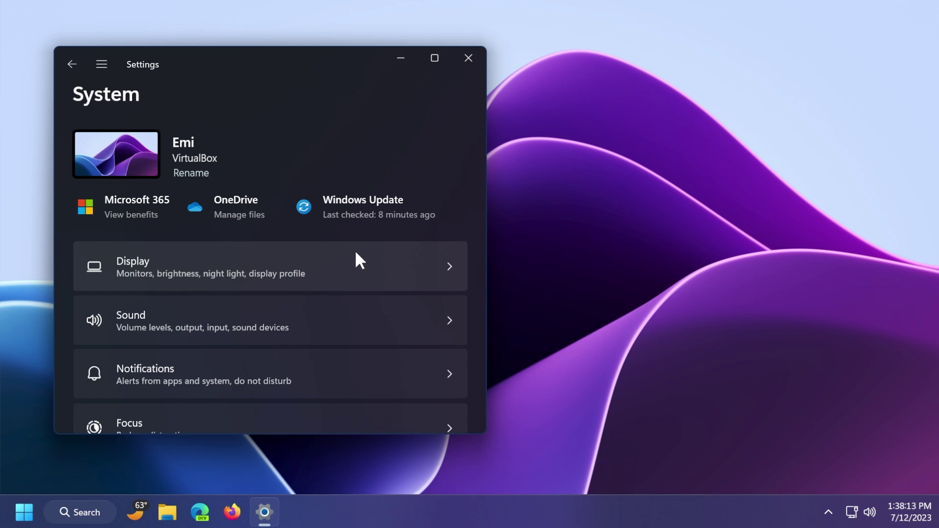
- Expand the Settings navigation pane with the hamburger button
left_click(101, 64)
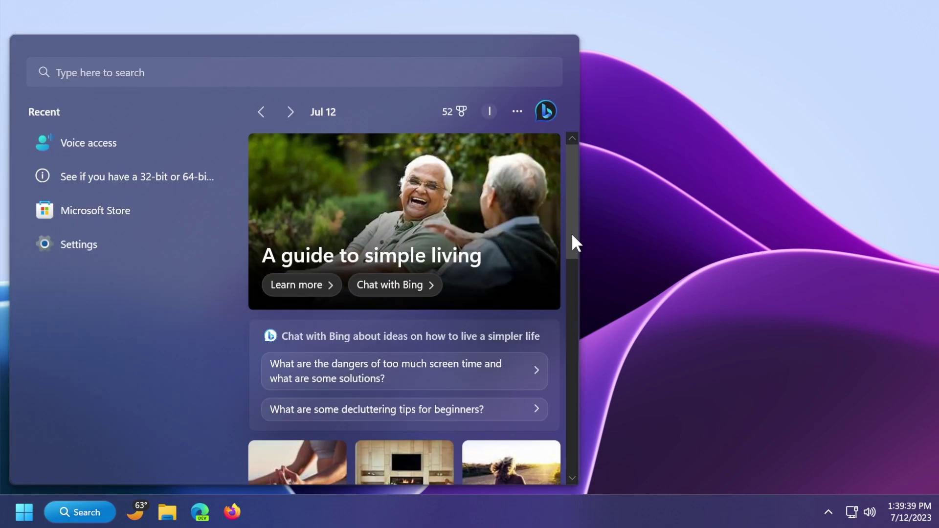
- Run Check for updates in Windows Update, confirm 'You're up to date', then close Settings
key("super+i")
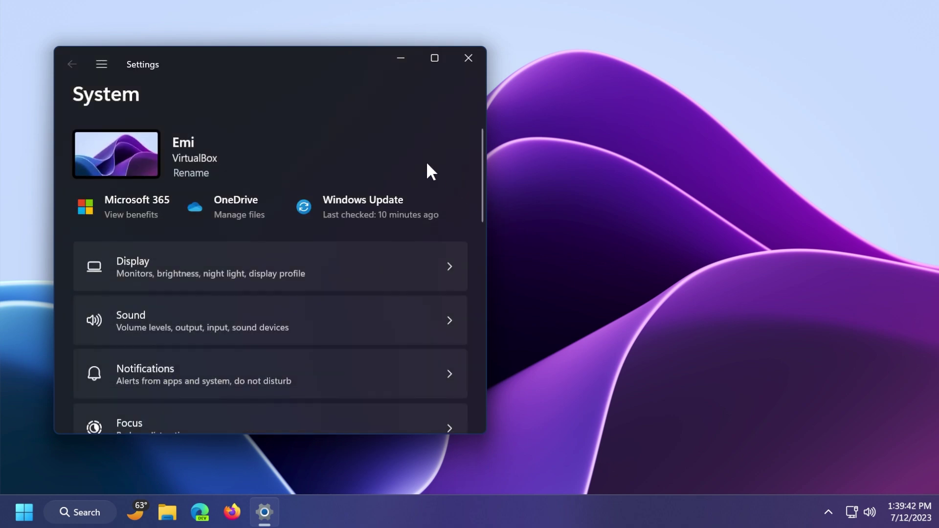
left_click(373, 205)
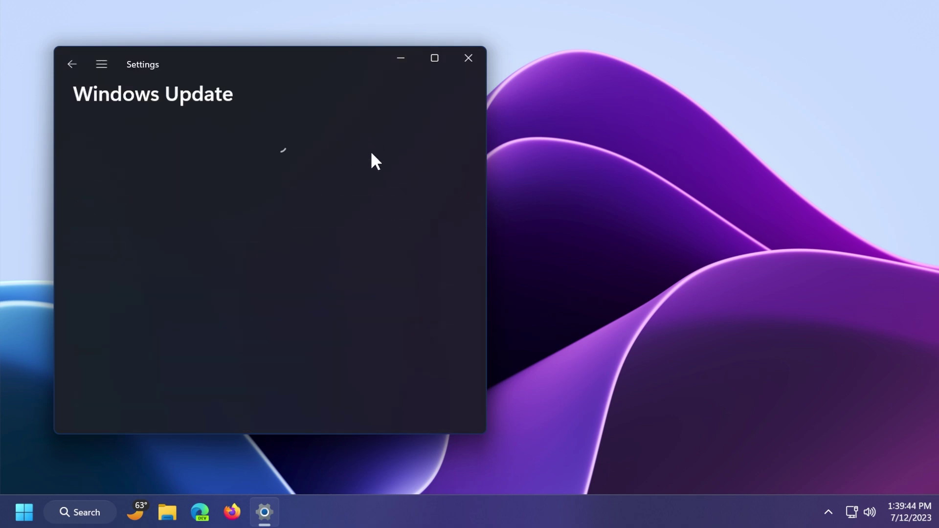
left_click(381, 166)
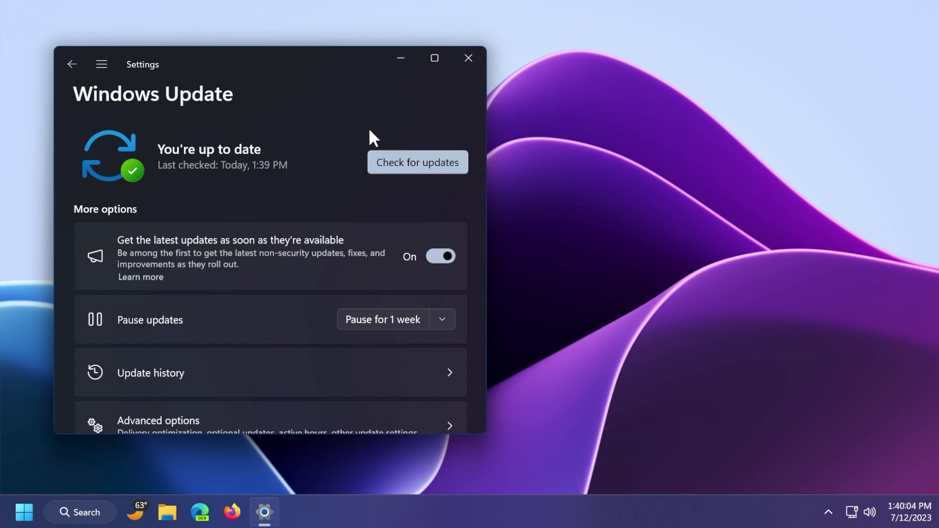
key("alt+F4")
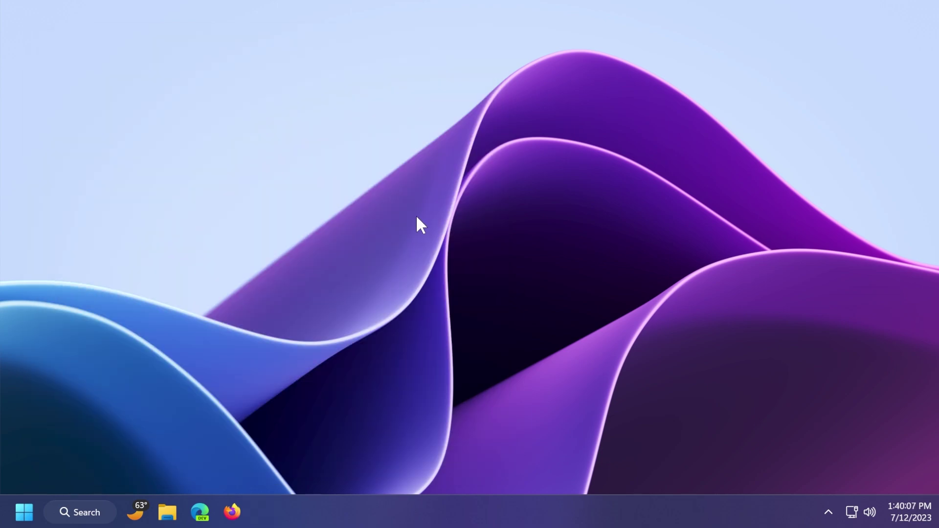